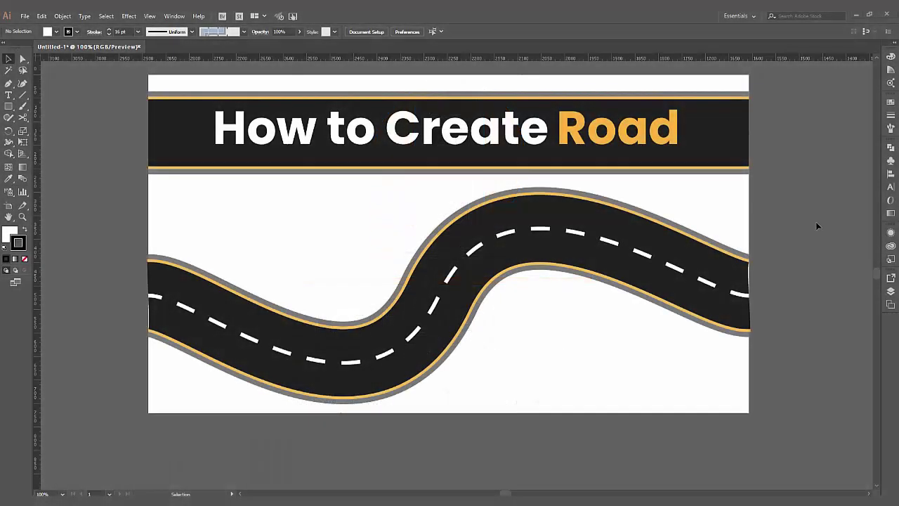
Scroll right past the finished road example to reach the blank second artboard
{"action": "scroll", "coordinate": [752, 220], "scroll_direction": "right", "scroll_amount": 10}
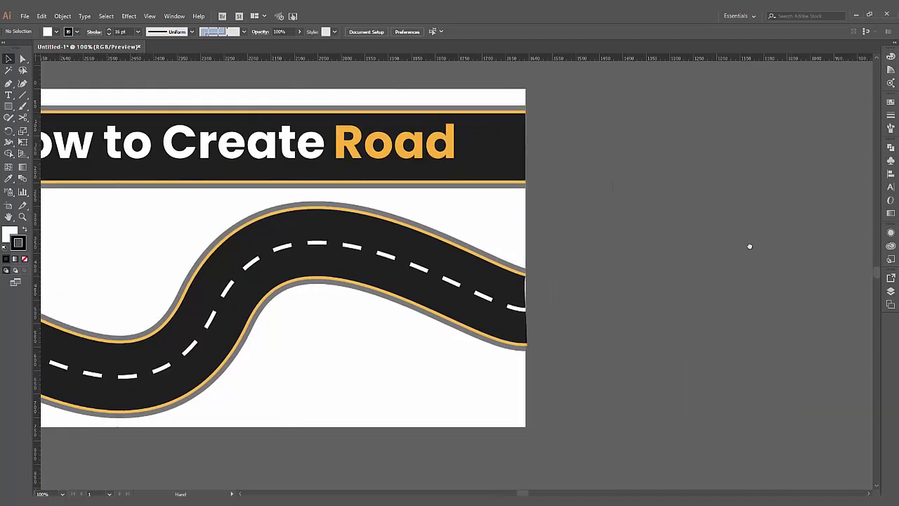
{"action": "scroll", "coordinate": [731, 270], "scroll_direction": "right", "scroll_amount": 5}
Fit the blank artboard, zoom out one level and drag it to the window centre
{"action": "key", "text": "ctrl+0"}
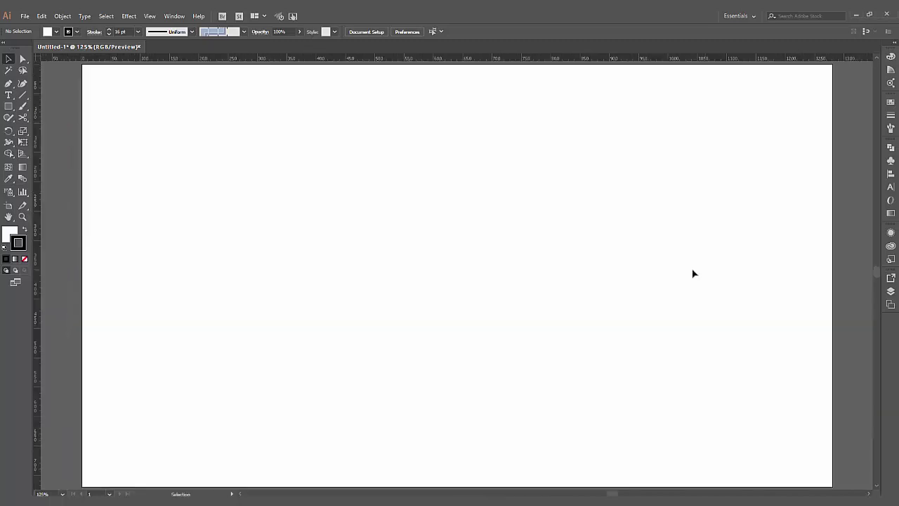
{"action": "key", "text": "ctrl+minus"}
{"action": "key", "text": "ctrl+minus"}
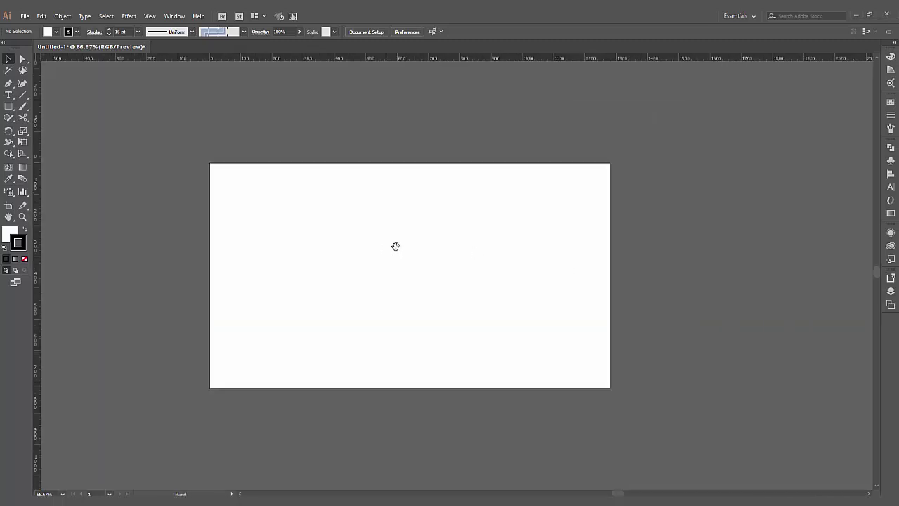
{"action": "left_click_drag", "start_coordinate": [395, 245], "coordinate": [462, 225]}
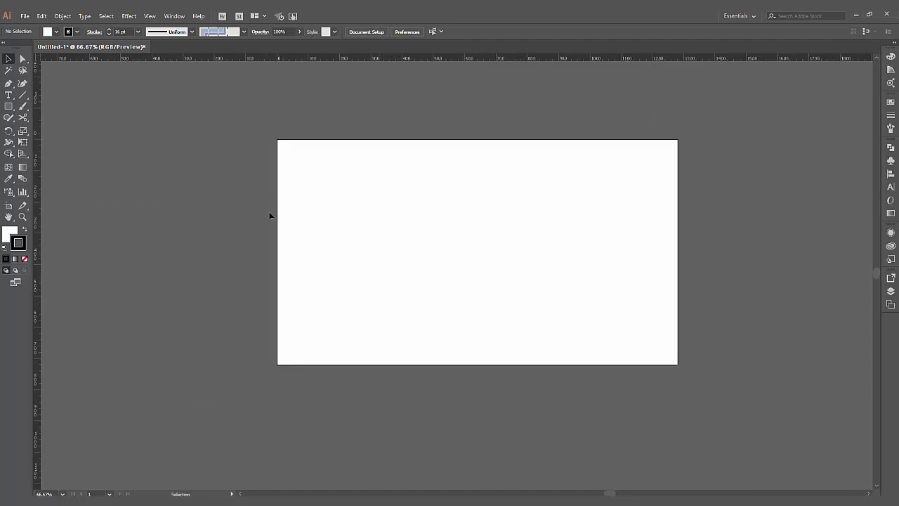
{"action": "left_click_drag", "start_coordinate": [269, 215], "coordinate": [501, 234]}
{"action": "mouse_move", "coordinate": [506, 271]}
{"action": "left_mouse_down"}
{"action": "mouse_move", "coordinate": [289, 281]}
{"action": "mouse_move", "coordinate": [314, 271]}
{"action": "left_mouse_up"}
Choose the Pen tool with fill set to None and stroke set to black
{"action": "left_click", "coordinate": [9, 84]}
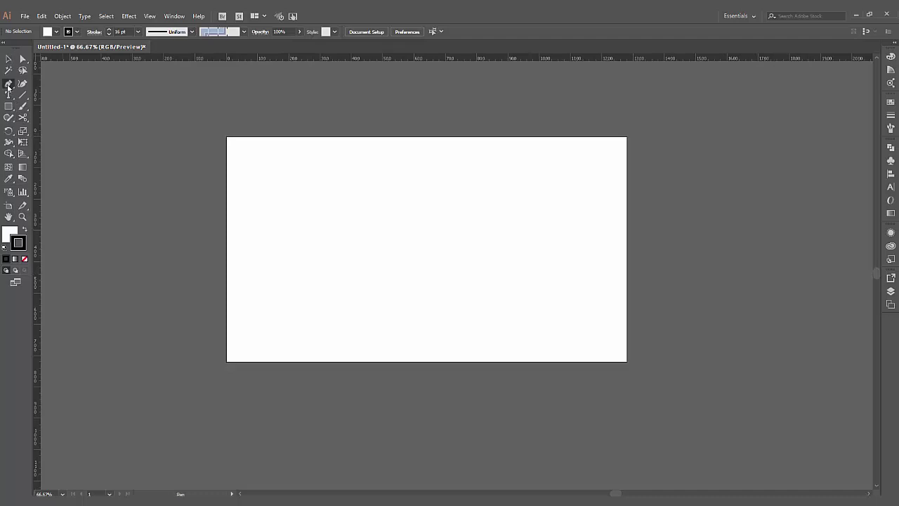
{"action": "left_click_drag", "start_coordinate": [9, 86], "coordinate": [48, 85]}
{"action": "left_click", "coordinate": [8, 234]}
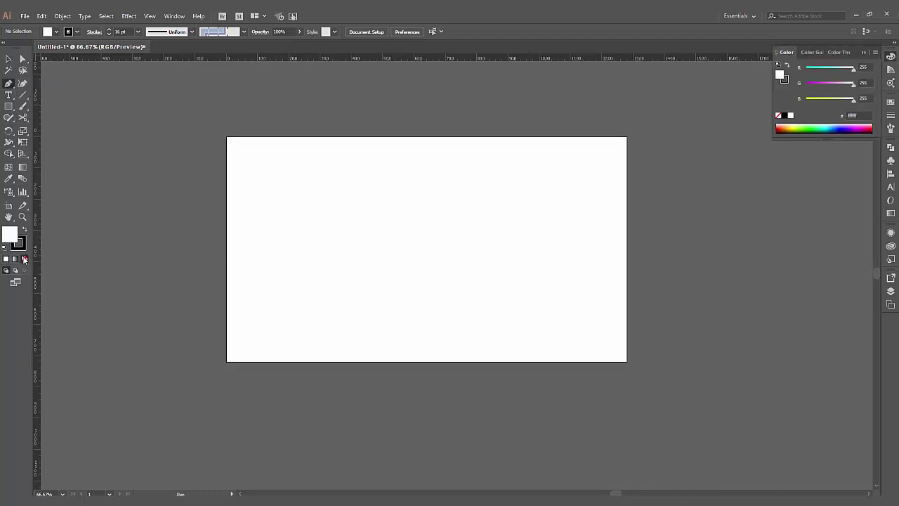
{"action": "left_click", "coordinate": [25, 259]}
{"action": "left_click", "coordinate": [19, 244]}
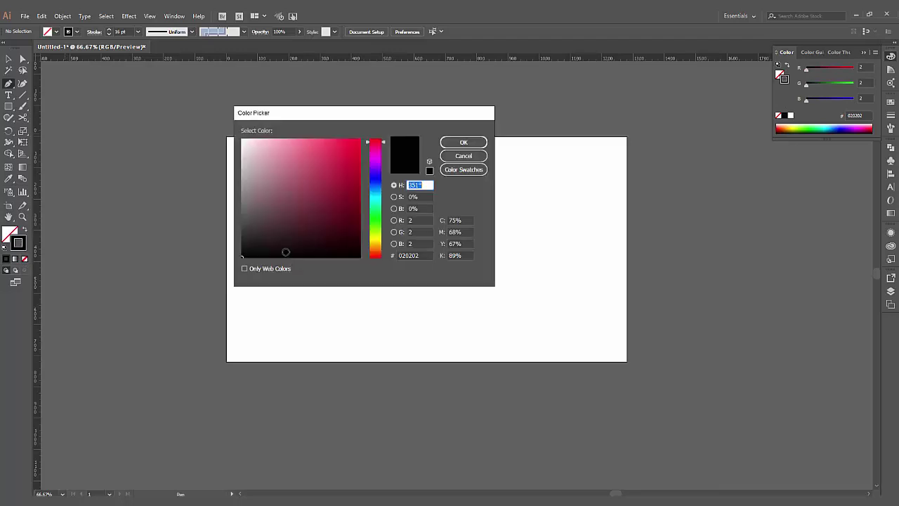
{"action": "left_click", "coordinate": [455, 144]}
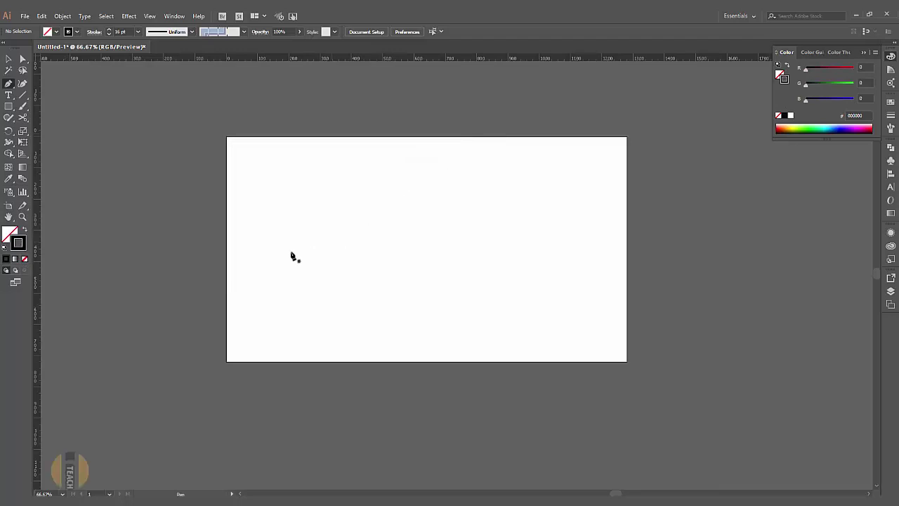
Draw a straight horizontal line across the middle of the artboard
{"action": "left_click", "coordinate": [316, 249]}
{"action": "left_click", "coordinate": [548, 250]}
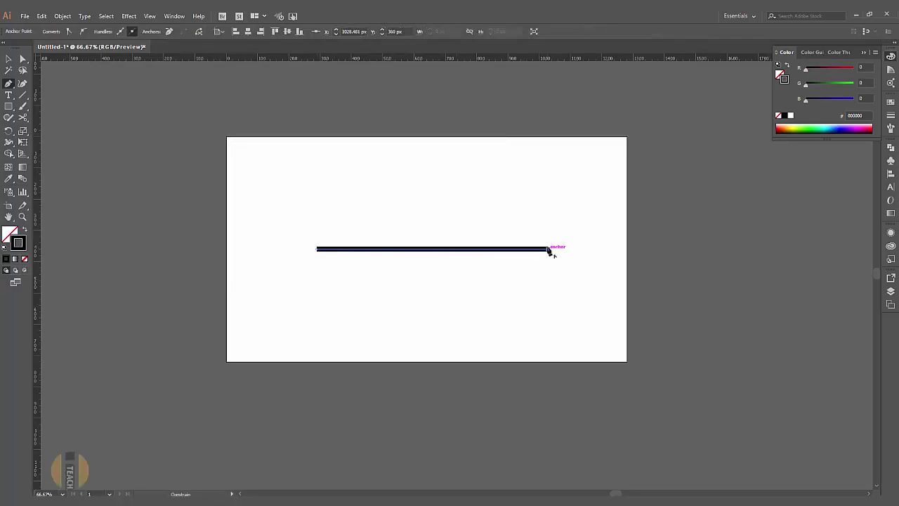
{"action": "left_click", "coordinate": [9, 59]}
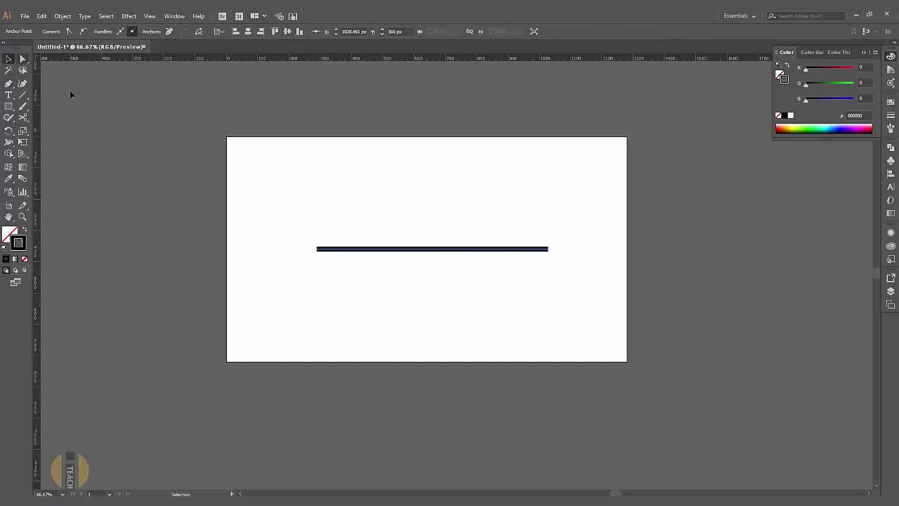
Select the line and set its stroke weight to 200 pt in Appearance
{"action": "left_click", "coordinate": [544, 250]}
{"action": "left_click", "coordinate": [891, 240]}
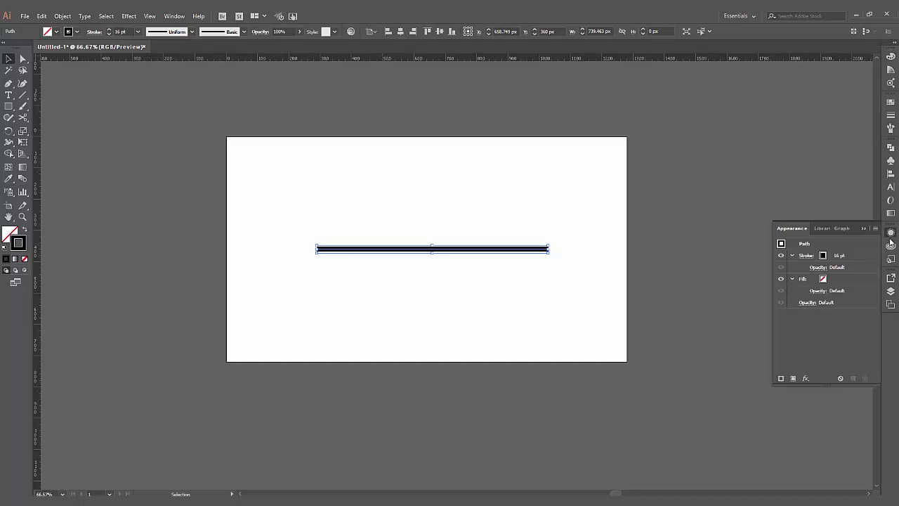
{"action": "left_click", "coordinate": [843, 255]}
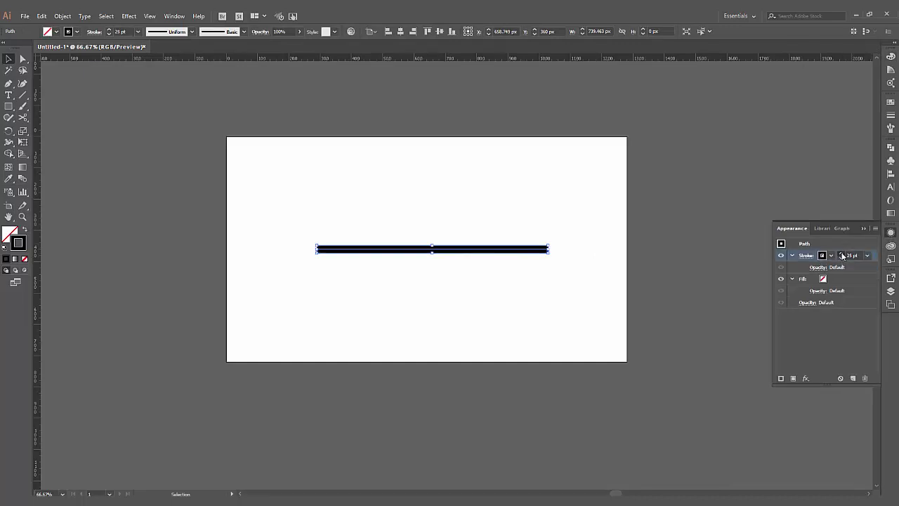
{"action": "left_click", "coordinate": [842, 255]}
{"action": "left_click", "coordinate": [842, 256]}
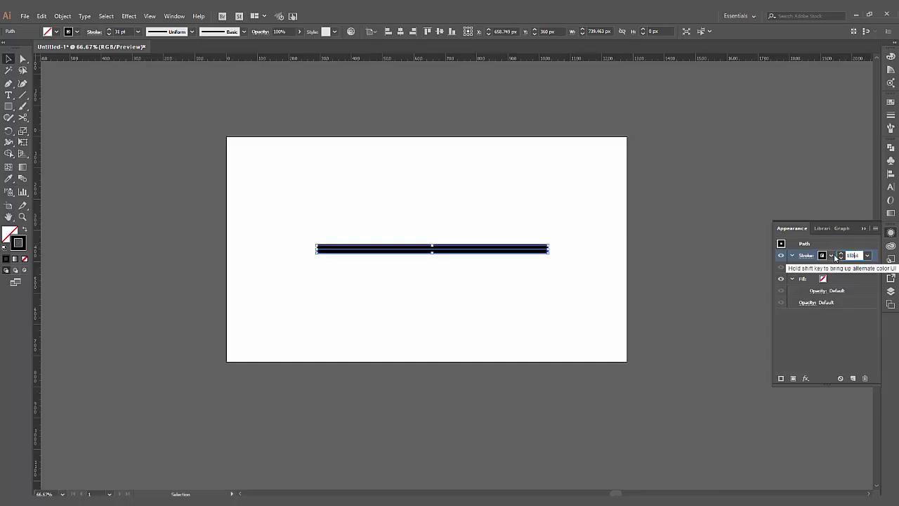
{"action": "key", "text": "Return"}
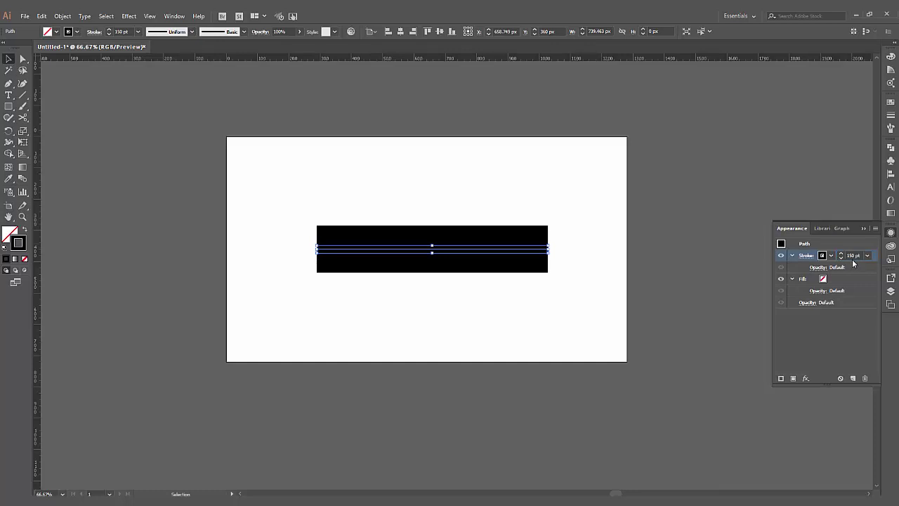
{"action": "left_click", "coordinate": [850, 255]}
{"action": "type", "text": "200"}
{"action": "key", "text": "Return"}
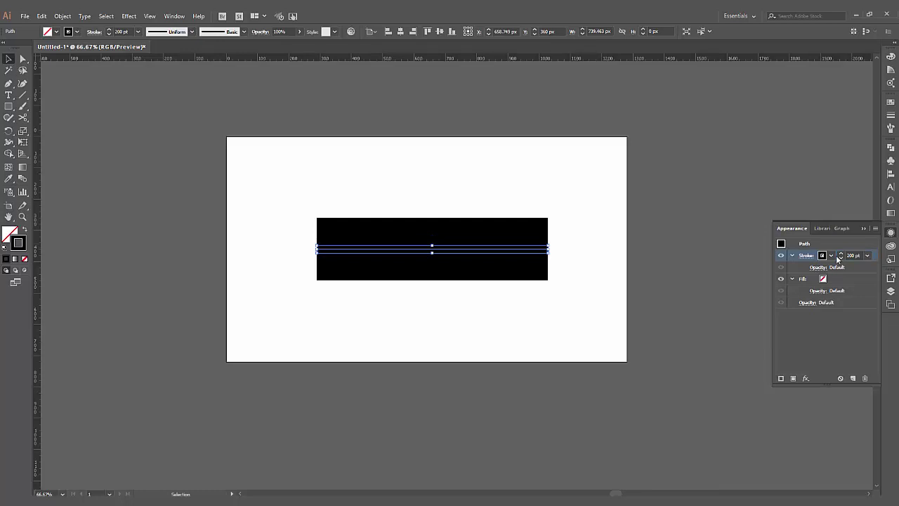
Colour the 200 pt stroke mid grey (R102 G102 B102)
{"action": "left_click", "coordinate": [832, 256]}
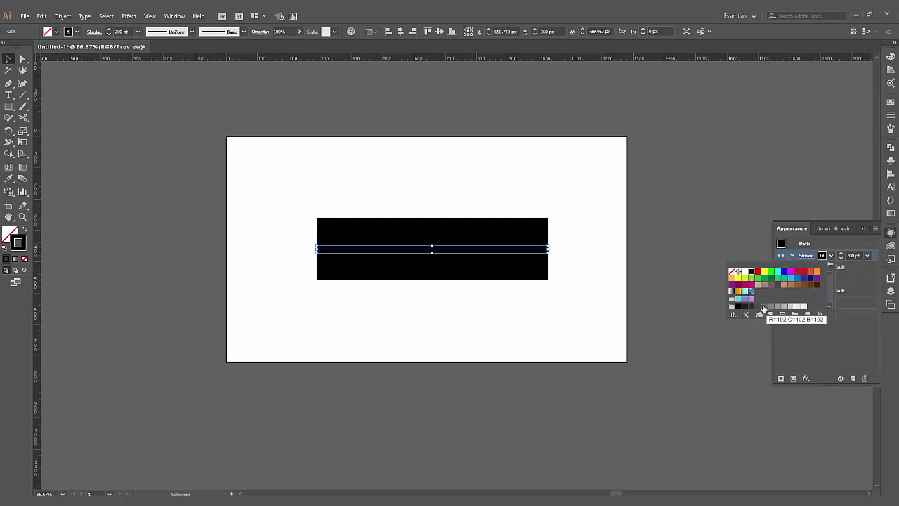
{"action": "left_click", "coordinate": [765, 307]}
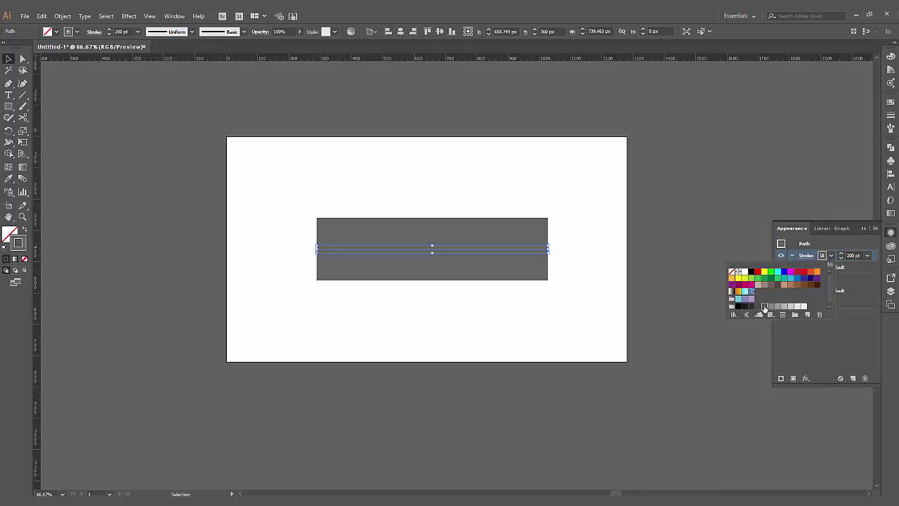
{"action": "left_click", "coordinate": [877, 258]}
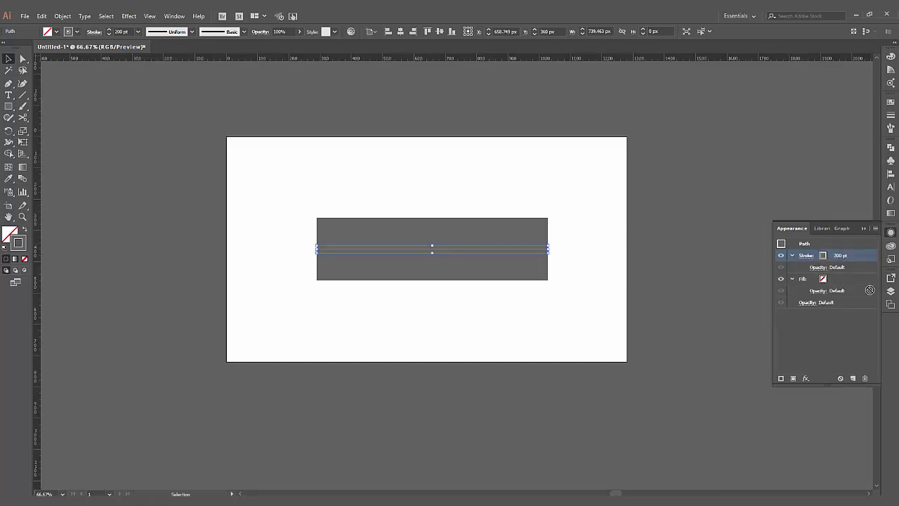
Duplicate the grey stroke and turn the new top stroke orange
{"action": "left_click", "coordinate": [854, 379]}
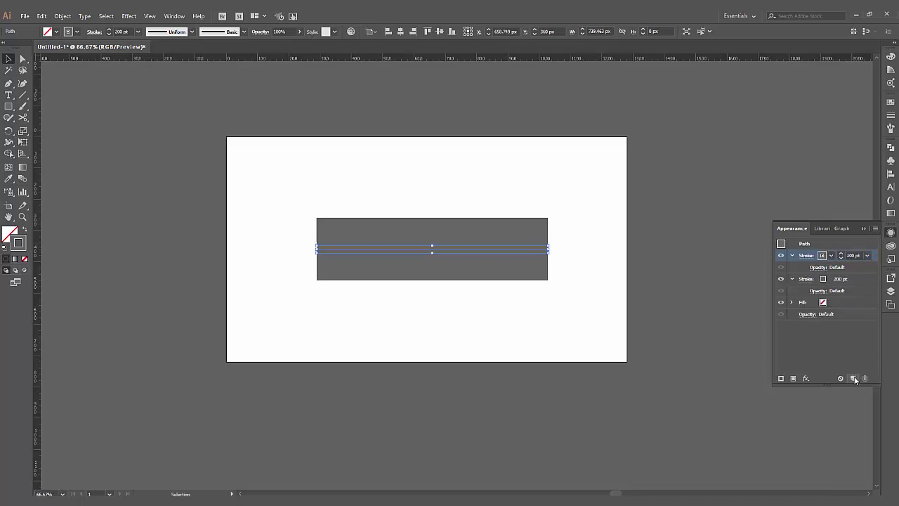
{"action": "left_click", "coordinate": [831, 256]}
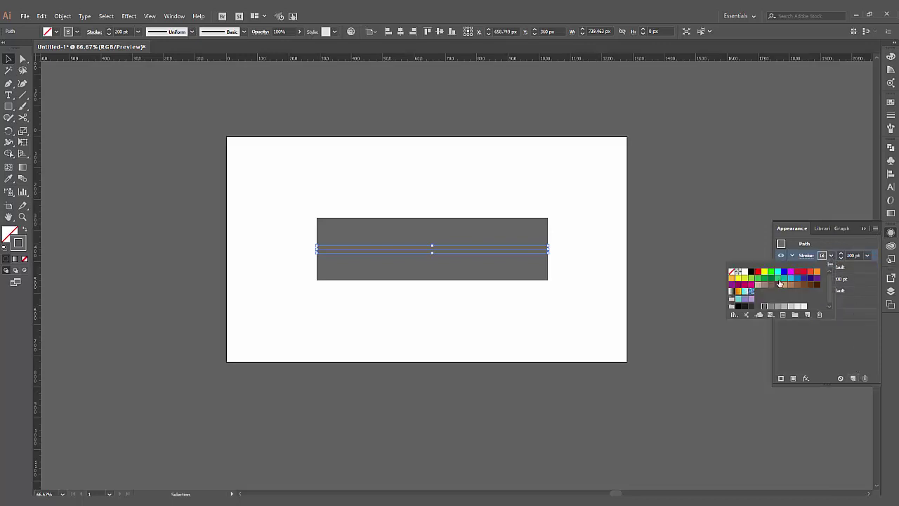
{"action": "left_click", "coordinate": [738, 291]}
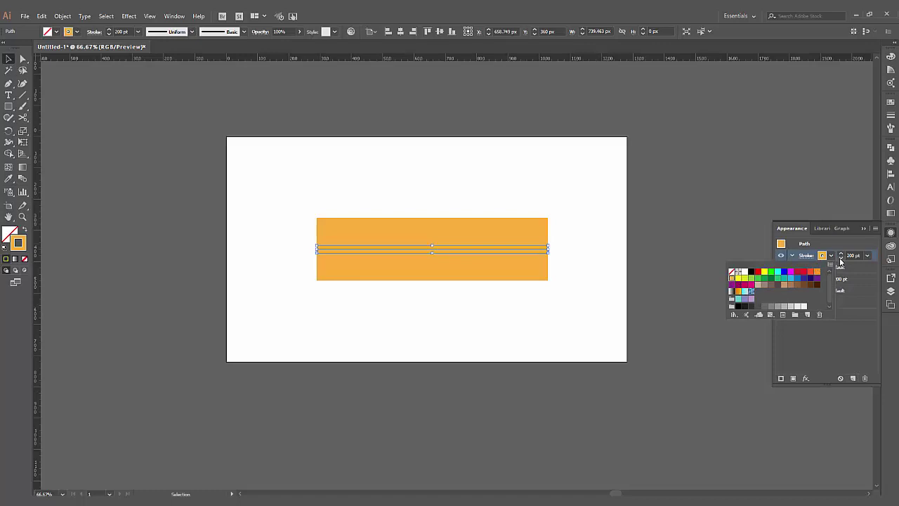
{"action": "left_click", "coordinate": [840, 260]}
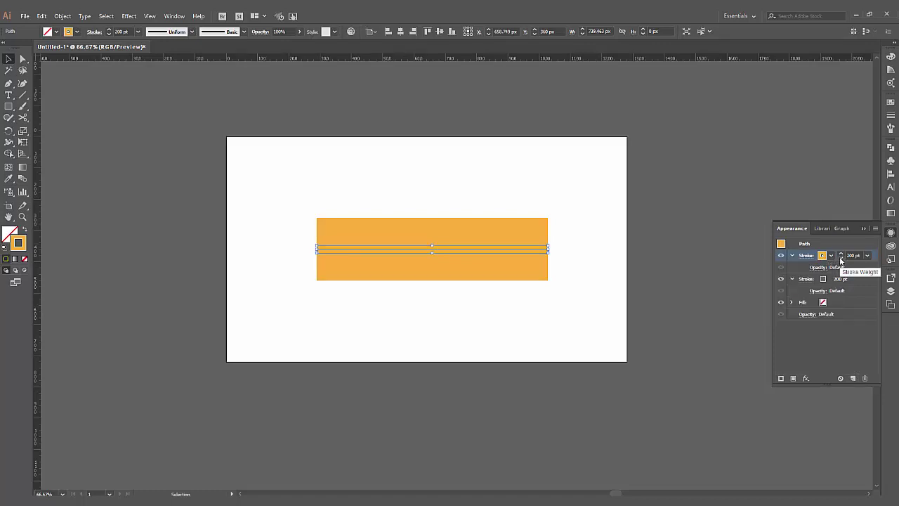
Thin the orange stroke to 179 pt so grey edges show above and below
{"action": "left_click", "coordinate": [840, 260]}
{"action": "left_click", "coordinate": [841, 260]}
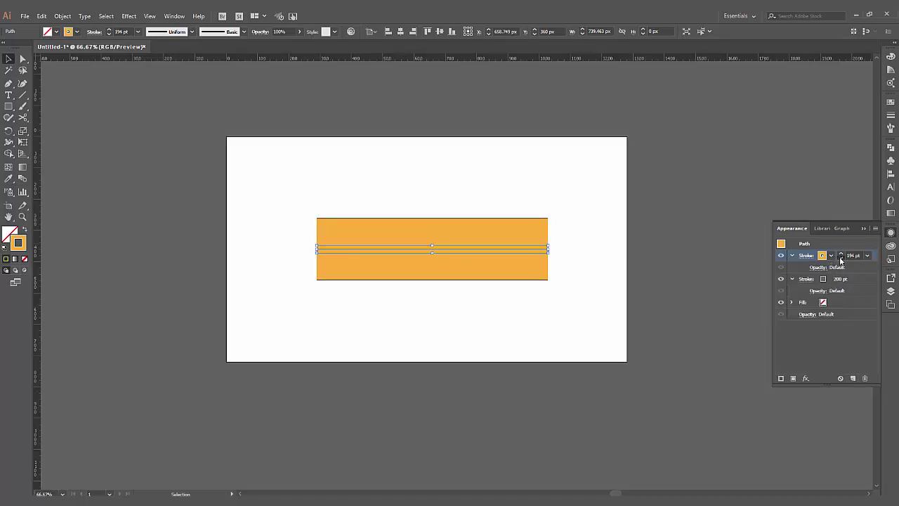
{"action": "left_click", "coordinate": [841, 260]}
{"action": "left_click", "coordinate": [841, 260]}
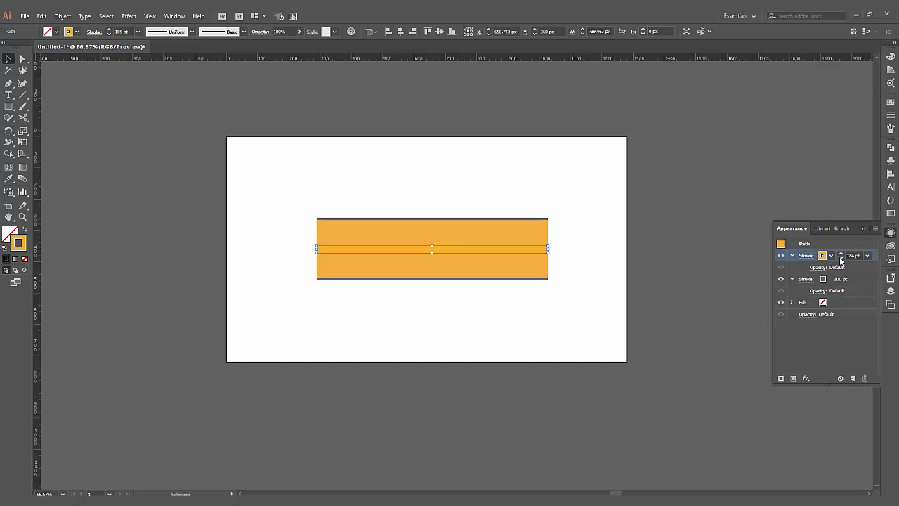
{"action": "left_click", "coordinate": [841, 260]}
{"action": "left_click", "coordinate": [841, 260]}
{"action": "left_click", "coordinate": [841, 260]}
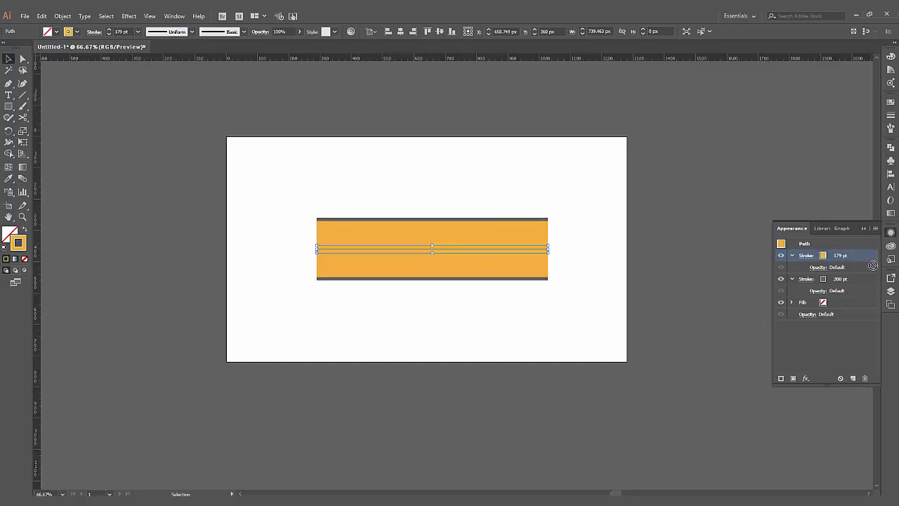
Duplicate the orange stroke and colour the new top stroke dark grey (R51 G51 B51)
{"action": "left_click", "coordinate": [853, 378]}
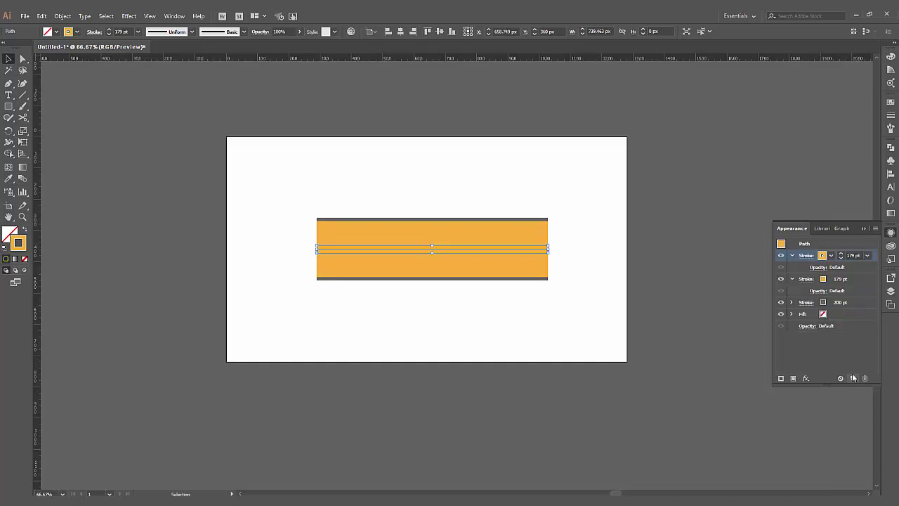
{"action": "left_click", "coordinate": [841, 260]}
{"action": "left_click", "coordinate": [841, 260]}
{"action": "left_click", "coordinate": [841, 260]}
{"action": "left_click", "coordinate": [831, 255]}
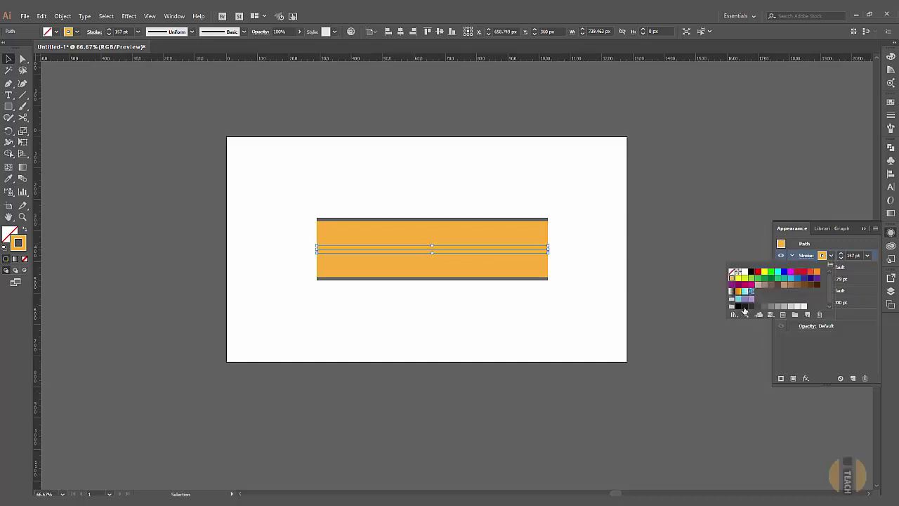
{"action": "left_click", "coordinate": [745, 307]}
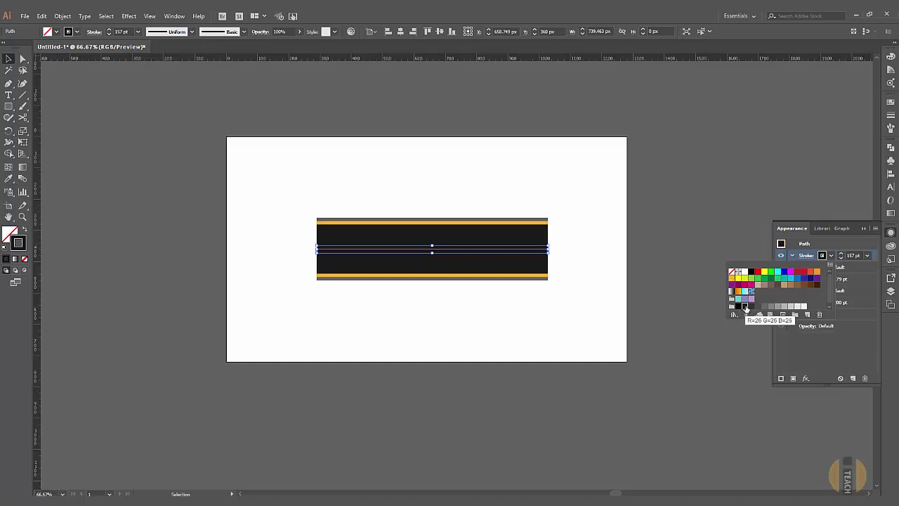
{"action": "left_click", "coordinate": [751, 306]}
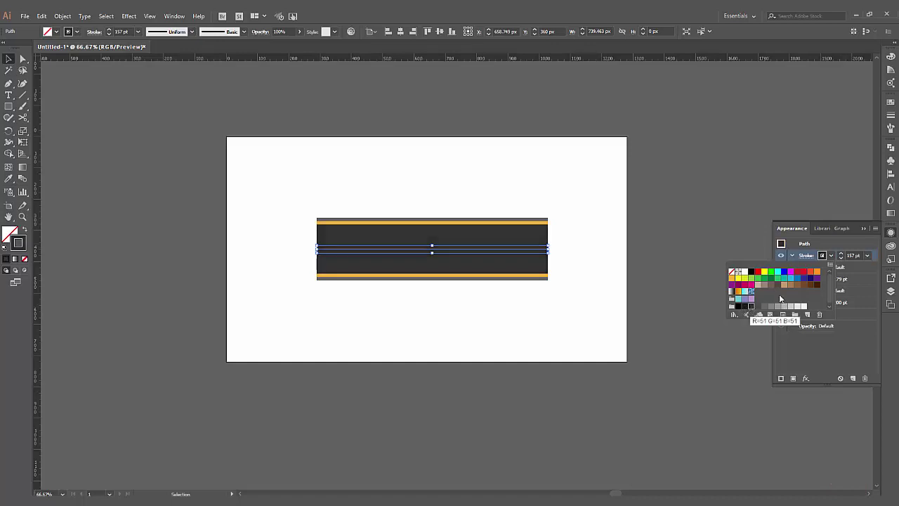
Widen the asphalt stroke to 163 pt, then duplicate it and drop the copy one point
{"action": "left_click", "coordinate": [842, 256]}
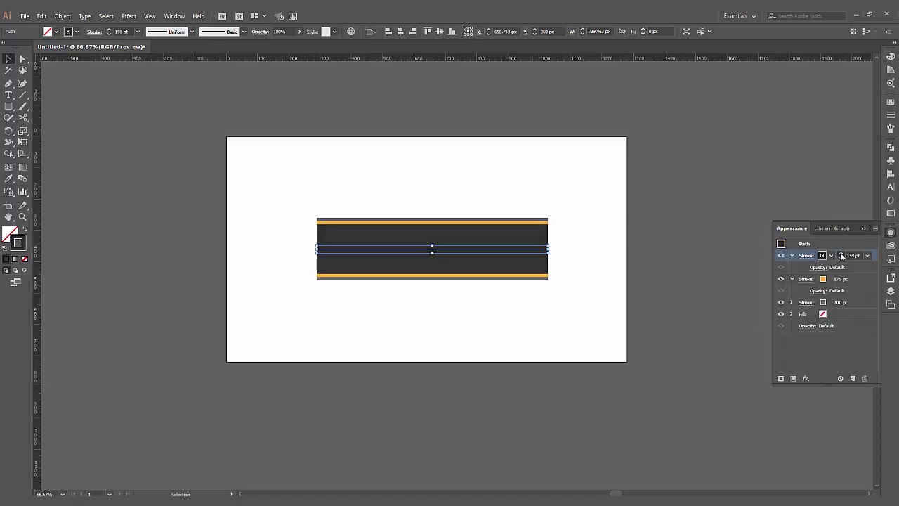
{"action": "left_click", "coordinate": [842, 256]}
{"action": "left_click", "coordinate": [841, 256]}
{"action": "left_click", "coordinate": [842, 256]}
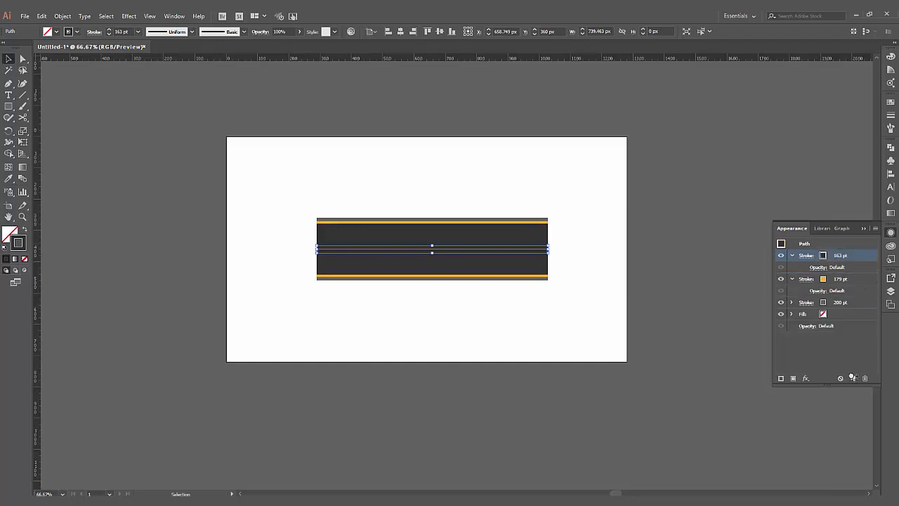
{"action": "left_click", "coordinate": [853, 378]}
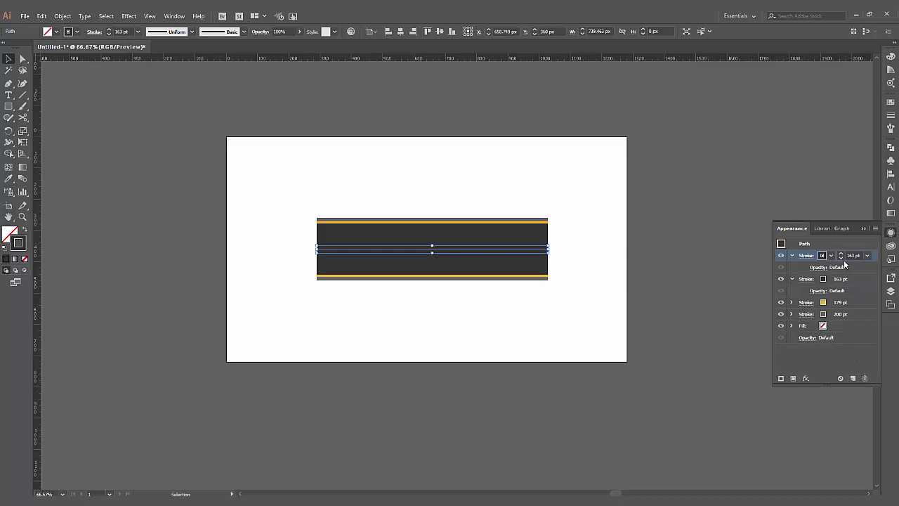
{"action": "left_click", "coordinate": [841, 259]}
Make the new top stroke white
{"action": "left_click", "coordinate": [832, 255]}
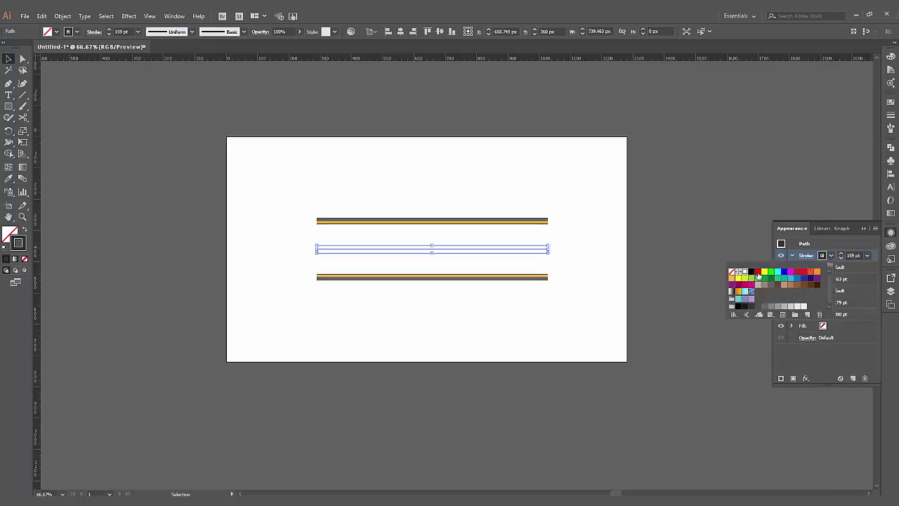
{"action": "left_click", "coordinate": [745, 271]}
{"action": "key", "text": "Escape"}
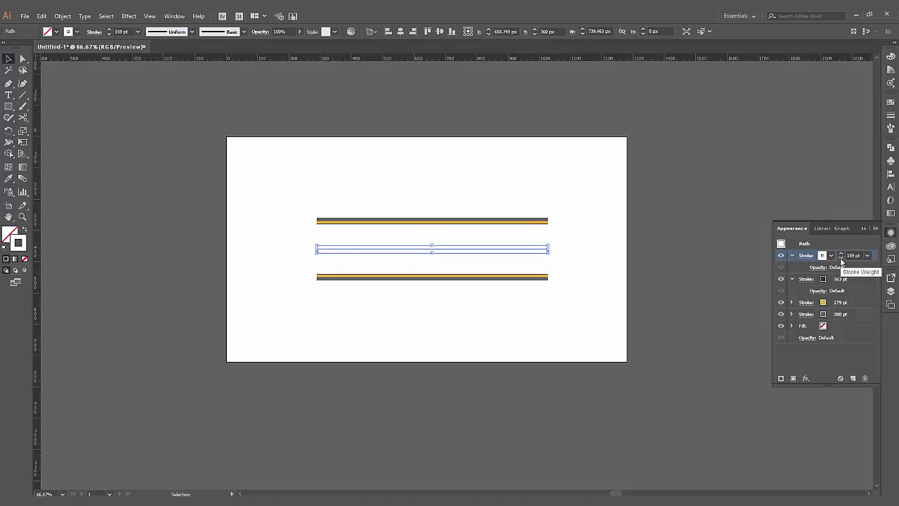
Set the white stroke's weight to 8 pt
{"action": "left_click", "coordinate": [842, 259]}
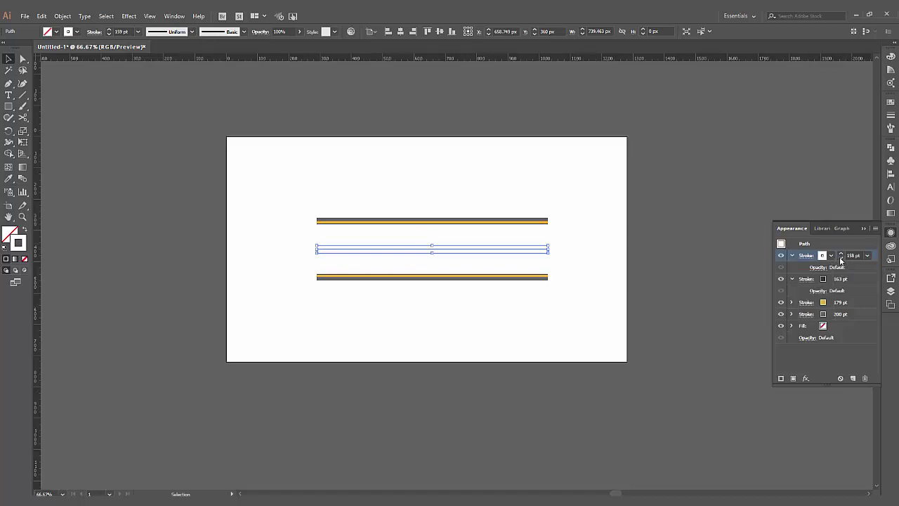
{"action": "left_click", "coordinate": [841, 259]}
{"action": "left_click", "coordinate": [841, 259]}
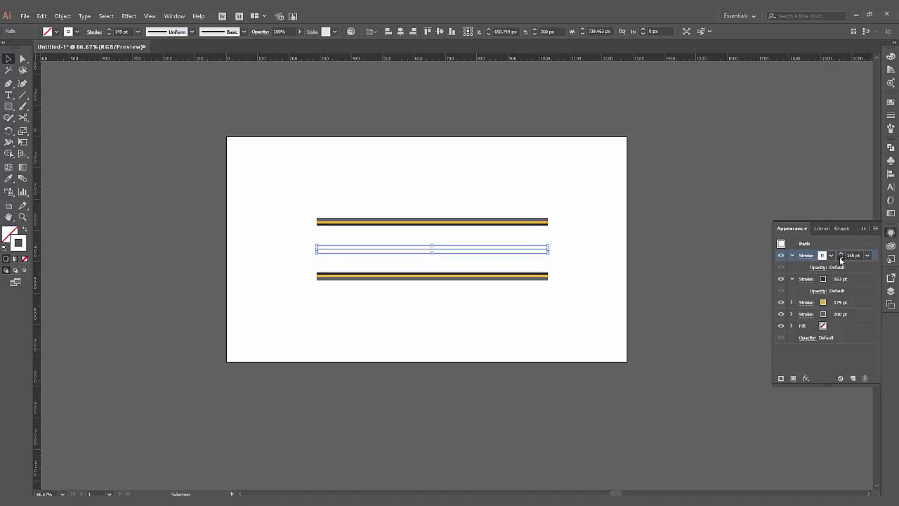
{"action": "left_click", "coordinate": [842, 260]}
{"action": "double_click", "coordinate": [850, 255]}
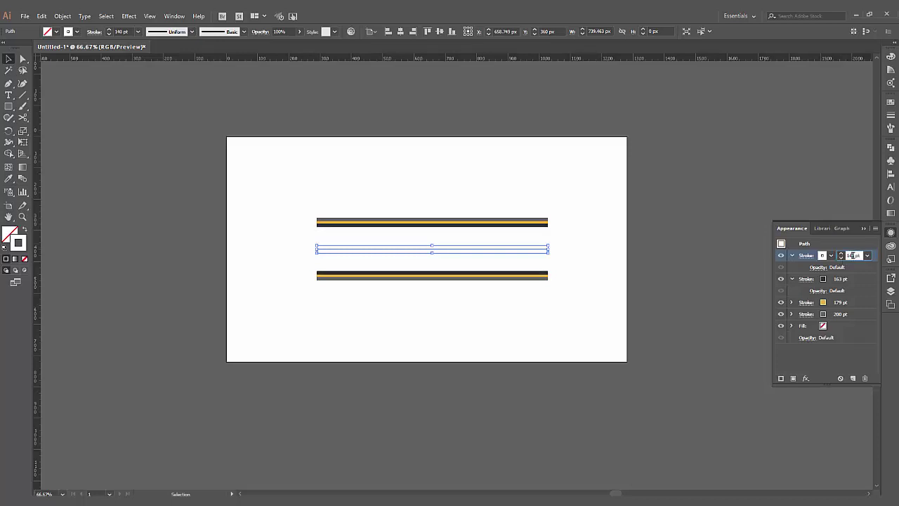
{"action": "type", "text": "2"}
{"action": "key", "text": "Return"}
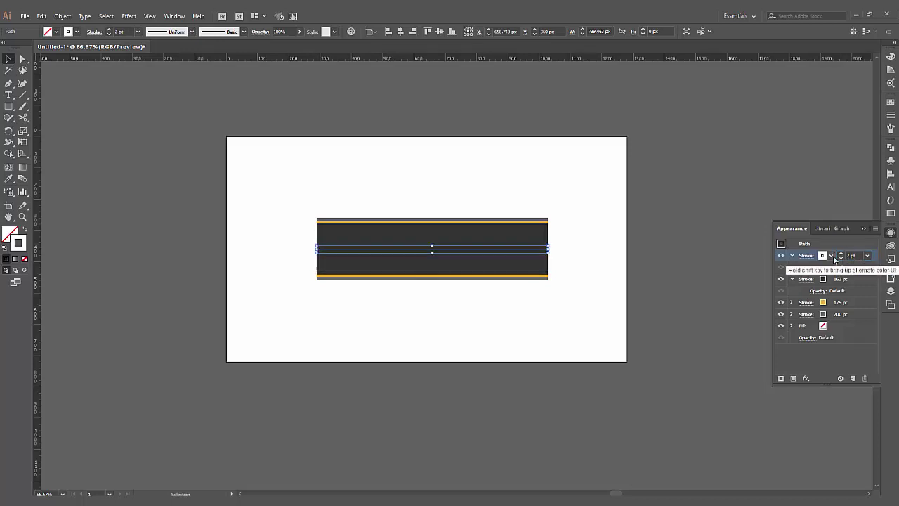
{"action": "left_click", "coordinate": [841, 253]}
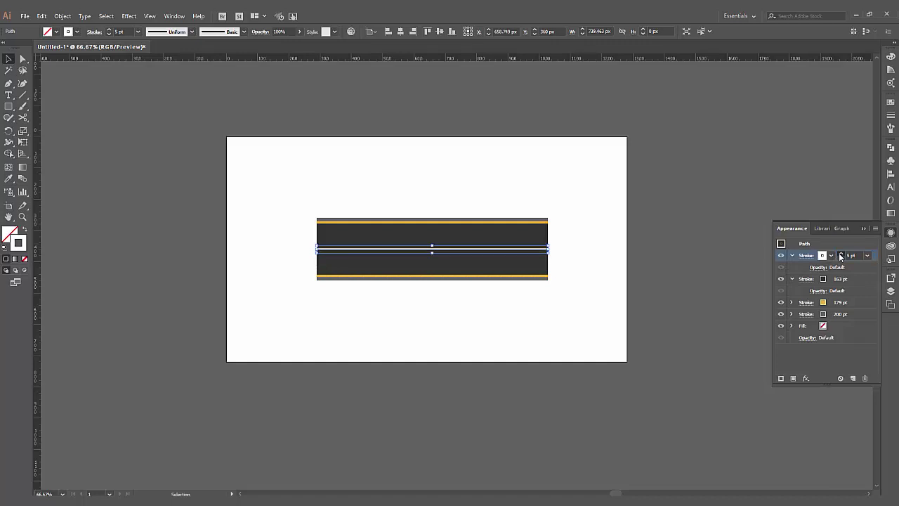
{"action": "left_click", "coordinate": [841, 253]}
{"action": "left_click", "coordinate": [841, 252]}
{"action": "left_click", "coordinate": [841, 253]}
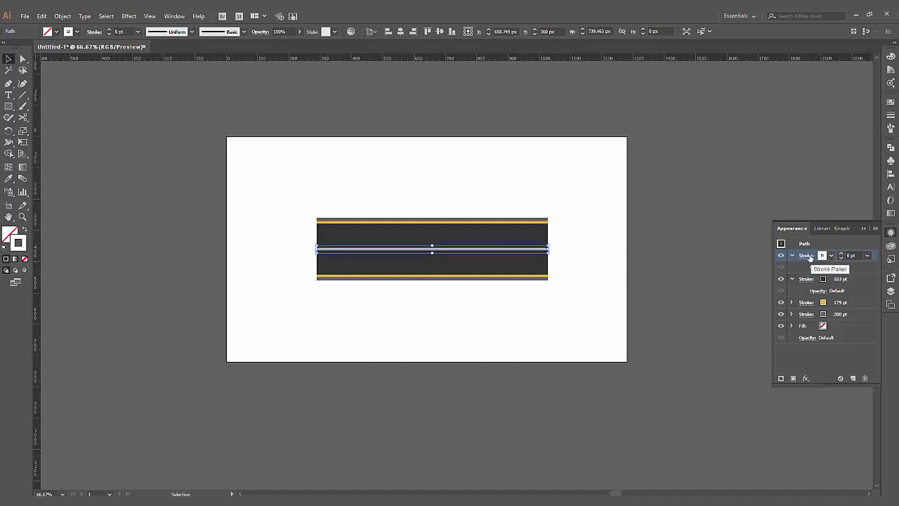
Make the white stroke a dashed line and deselect to preview the road
{"action": "left_click", "coordinate": [806, 255]}
{"action": "left_click", "coordinate": [712, 322]}
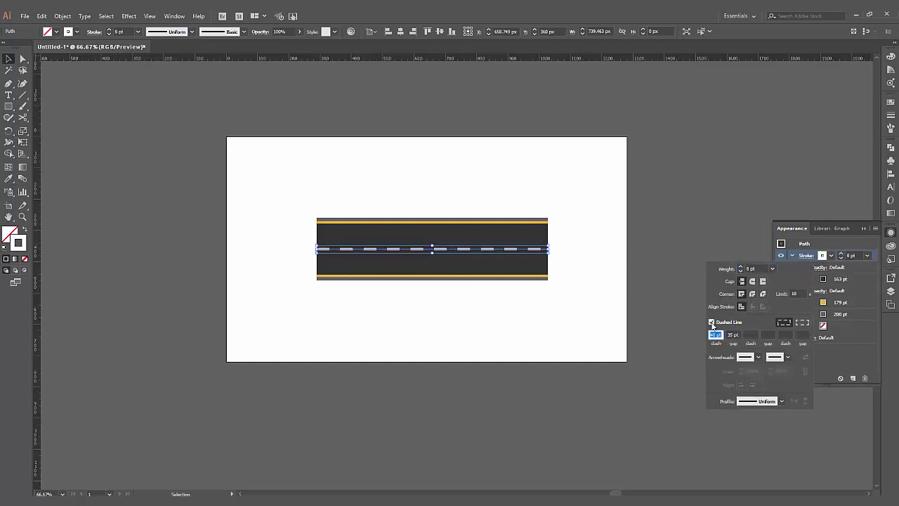
{"action": "left_click", "coordinate": [654, 273]}
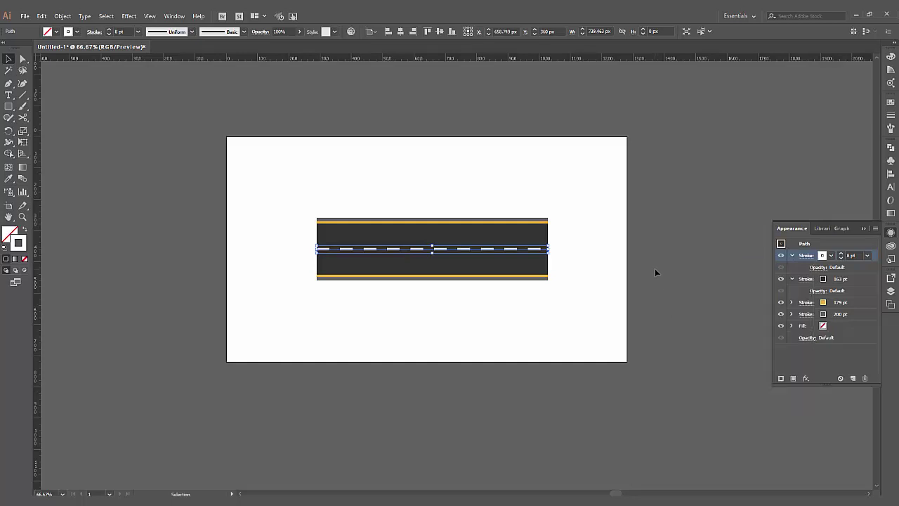
{"action": "left_click", "coordinate": [655, 272]}
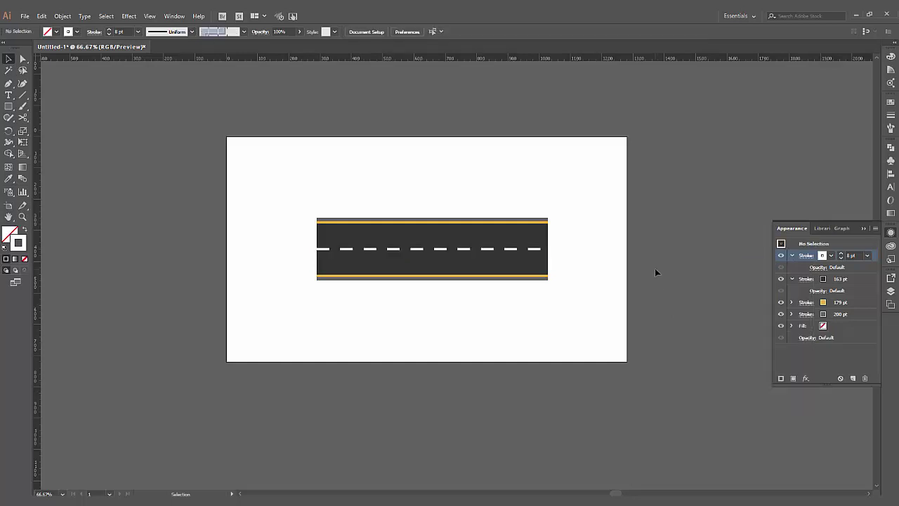
Move the road path's right anchor to X 1280 px at the artboard's right edge
{"action": "left_click", "coordinate": [537, 249]}
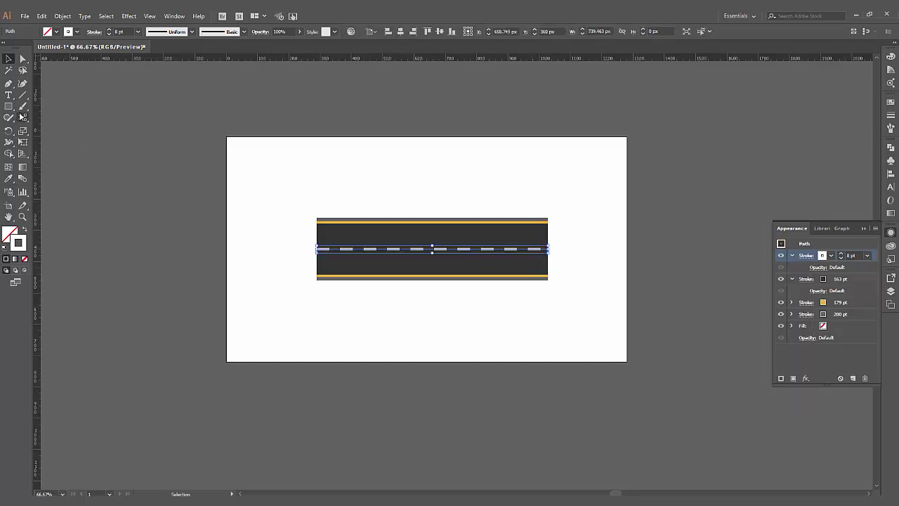
{"action": "left_click", "coordinate": [22, 59]}
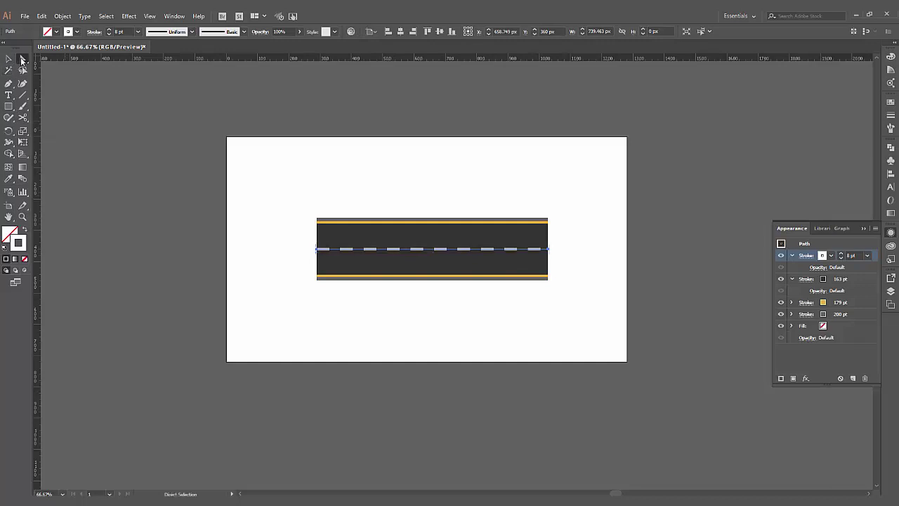
{"action": "left_click", "coordinate": [548, 249]}
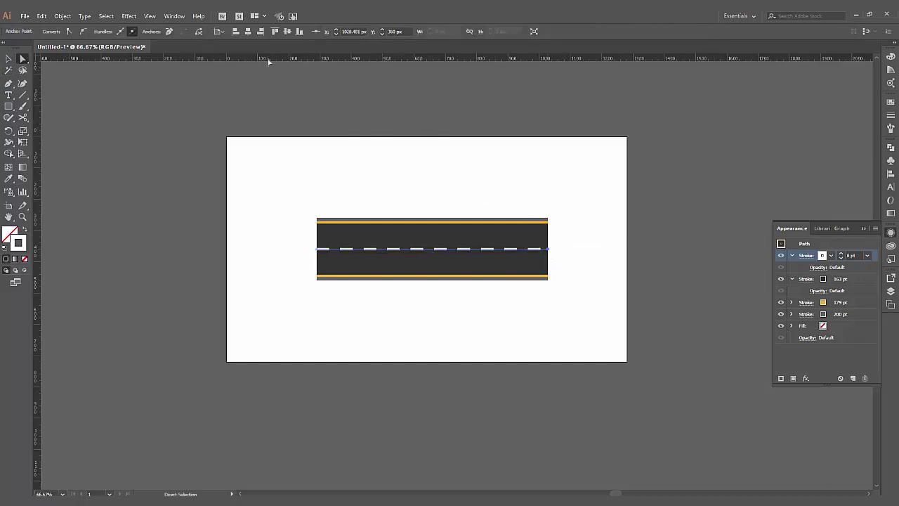
{"action": "type", "text": "1280"}
{"action": "key", "text": "Return"}
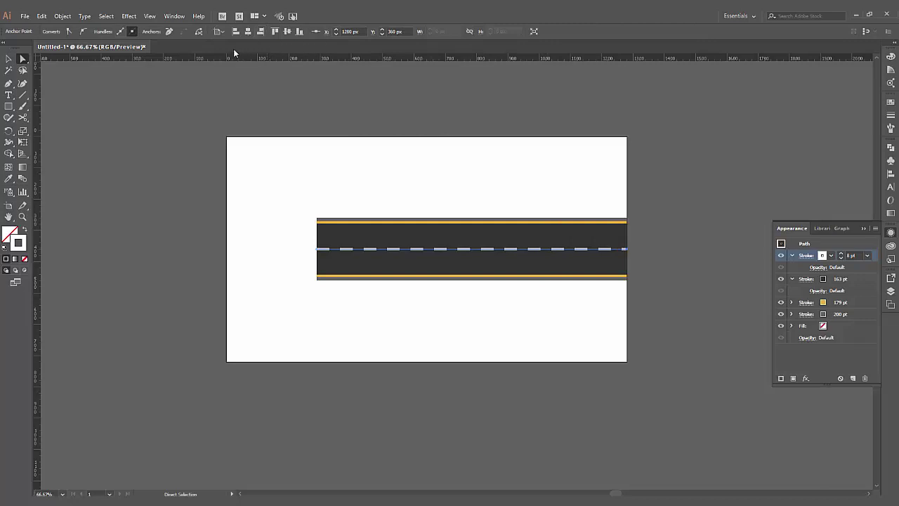
Align the left anchor to the artboard's left edge using Align To Artboard
{"action": "left_click", "coordinate": [175, 16]}
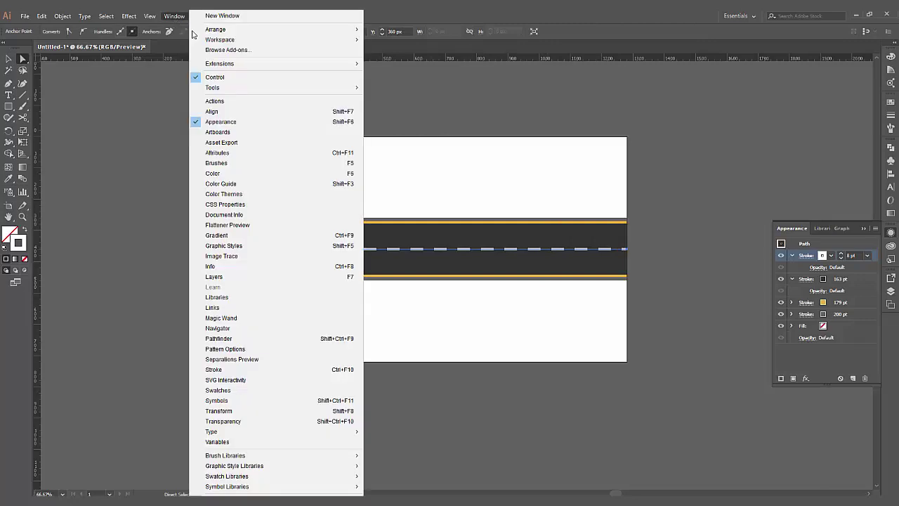
{"action": "left_click", "coordinate": [226, 112]}
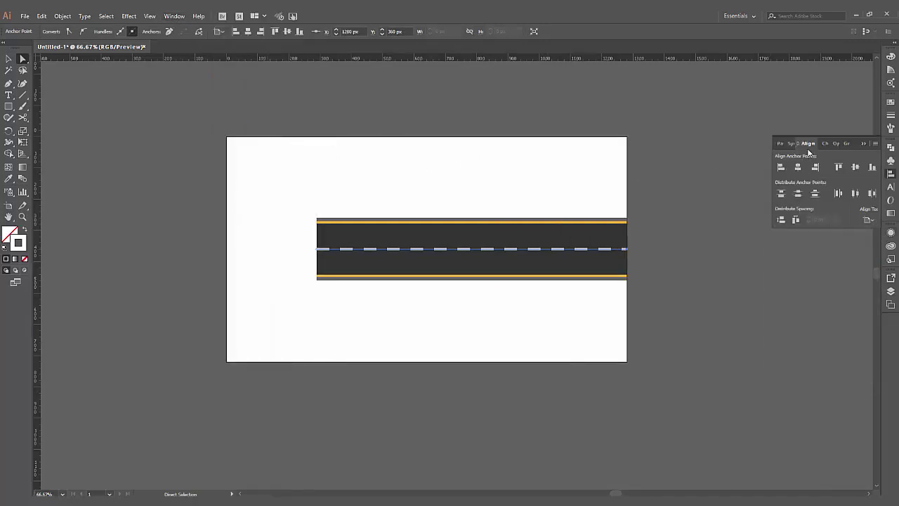
{"action": "left_click_drag", "start_coordinate": [808, 144], "coordinate": [664, 170]}
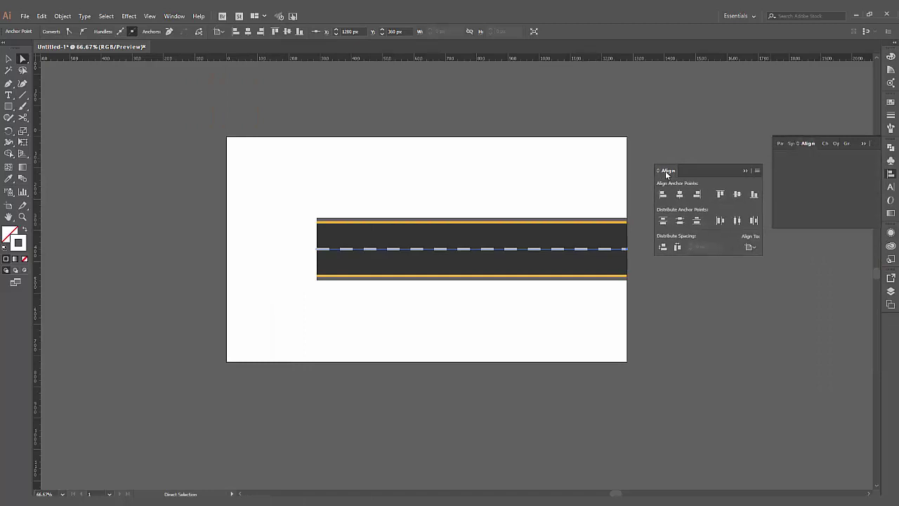
{"action": "left_click", "coordinate": [746, 247]}
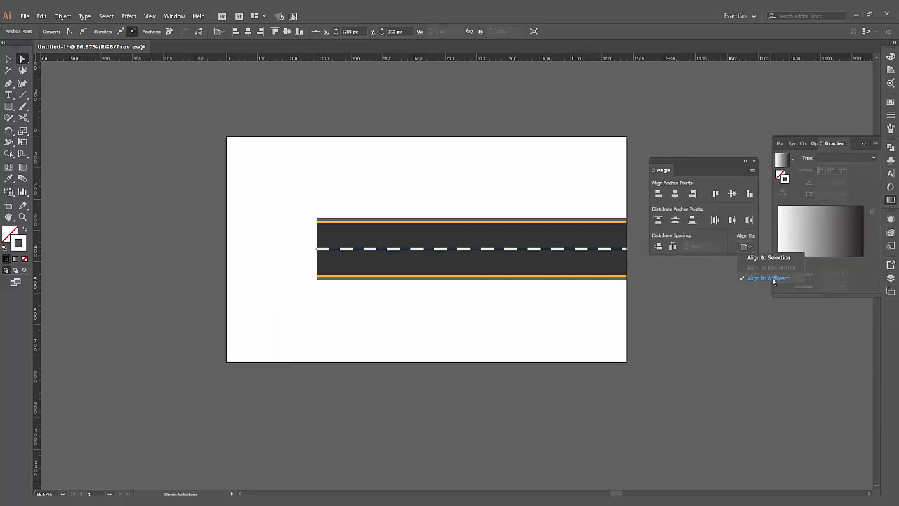
{"action": "left_click", "coordinate": [610, 279]}
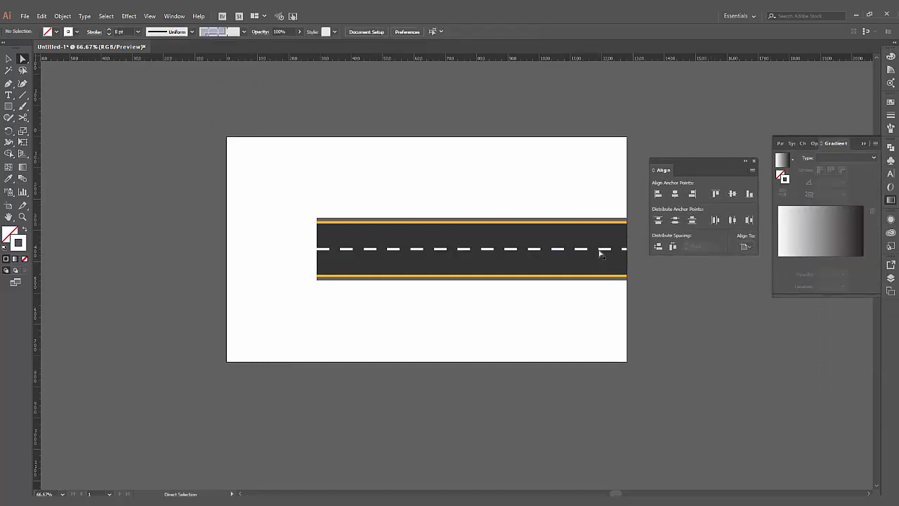
{"action": "left_click", "coordinate": [318, 249]}
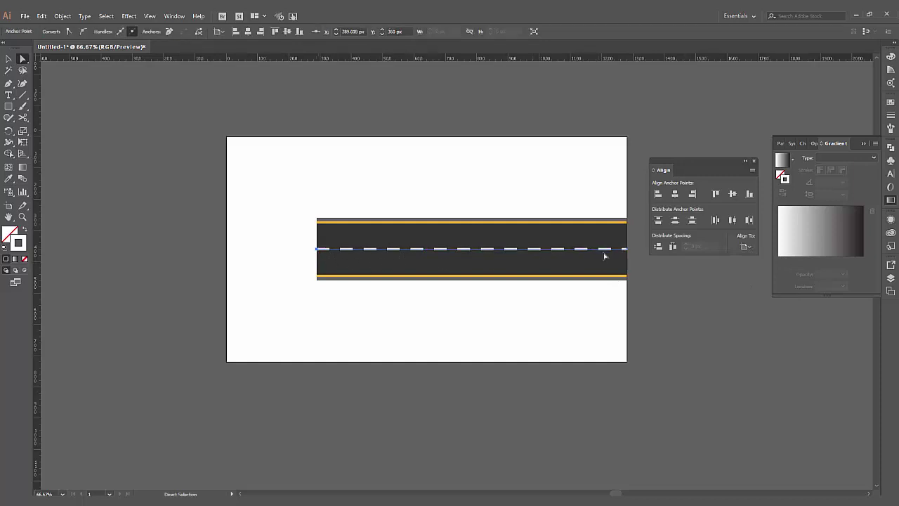
{"action": "left_click", "coordinate": [658, 194]}
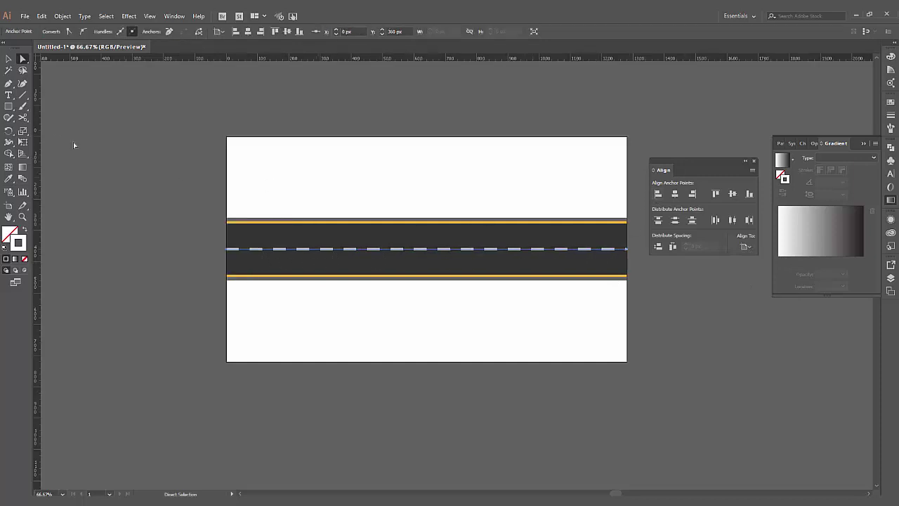
Add an anchor at the road's middle and drag out handles to bend it into an S
{"action": "left_click", "coordinate": [8, 84]}
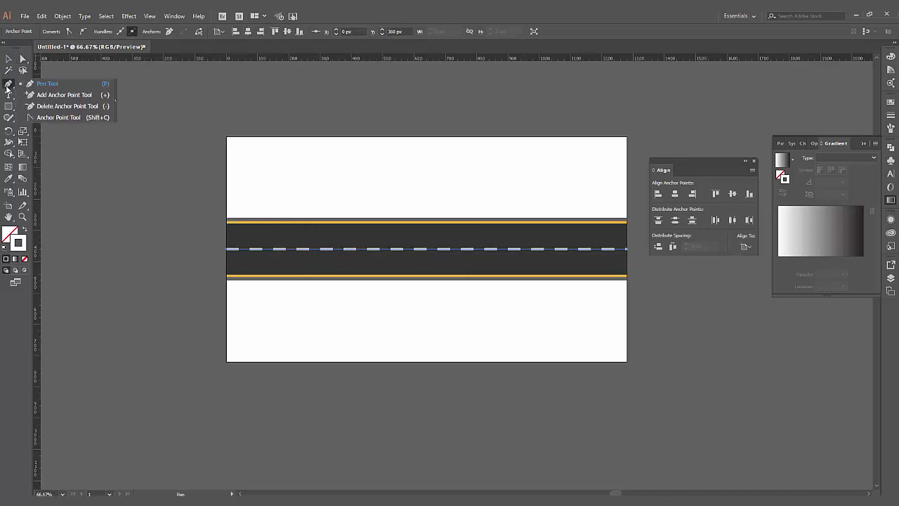
{"action": "left_click", "coordinate": [52, 95]}
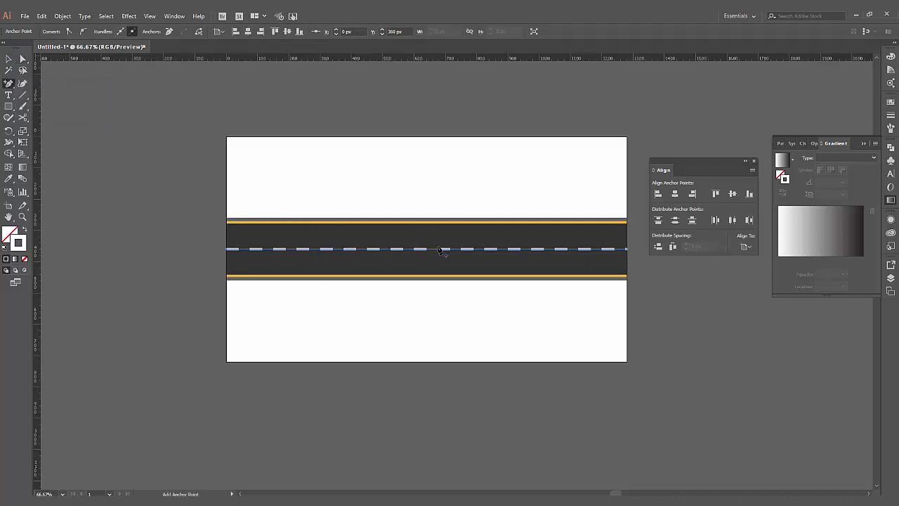
{"action": "left_click", "coordinate": [441, 249]}
{"action": "left_click", "coordinate": [8, 83]}
{"action": "left_click", "coordinate": [64, 117]}
{"action": "left_click_drag", "start_coordinate": [443, 250], "coordinate": [463, 342]}
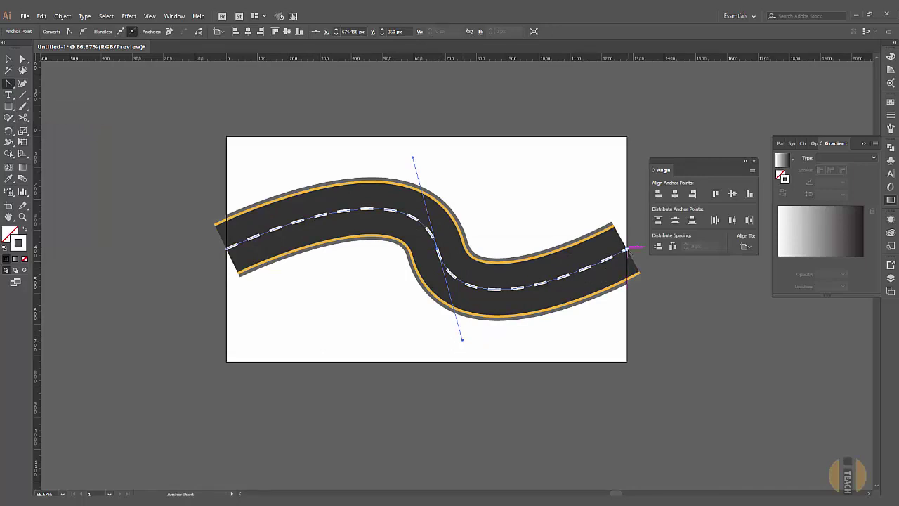
Reshape the curve at the road's right end
{"action": "left_click", "coordinate": [626, 251]}
{"action": "left_click_drag", "start_coordinate": [627, 250], "coordinate": [640, 261]}
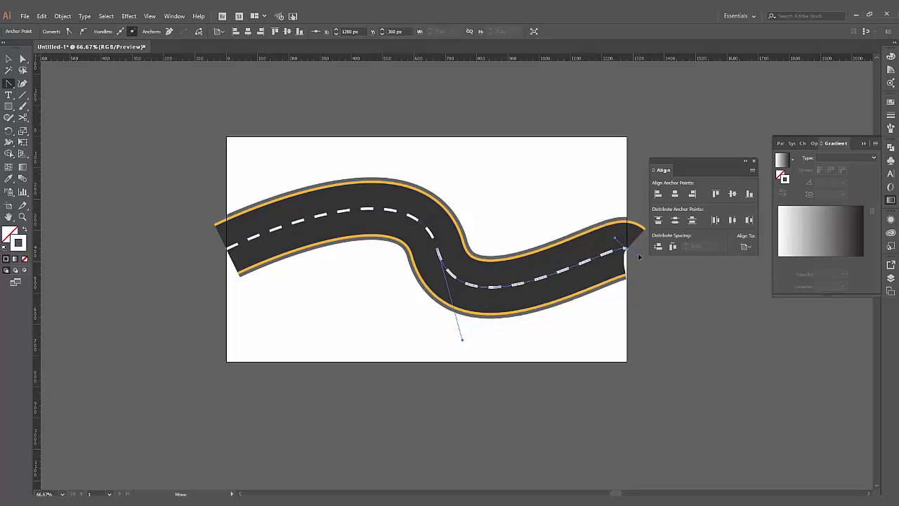
{"action": "left_click_drag", "start_coordinate": [624, 249], "coordinate": [615, 246]}
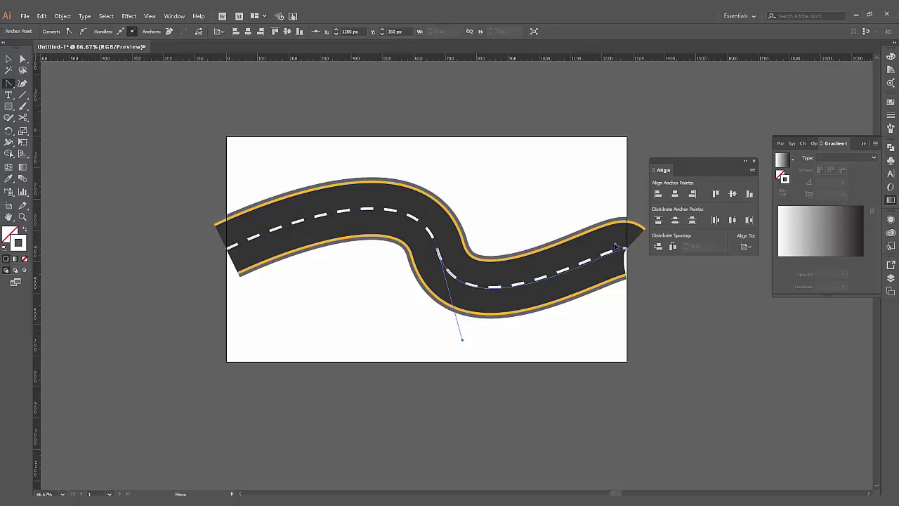
{"action": "left_click_drag", "start_coordinate": [609, 248], "coordinate": [601, 247]}
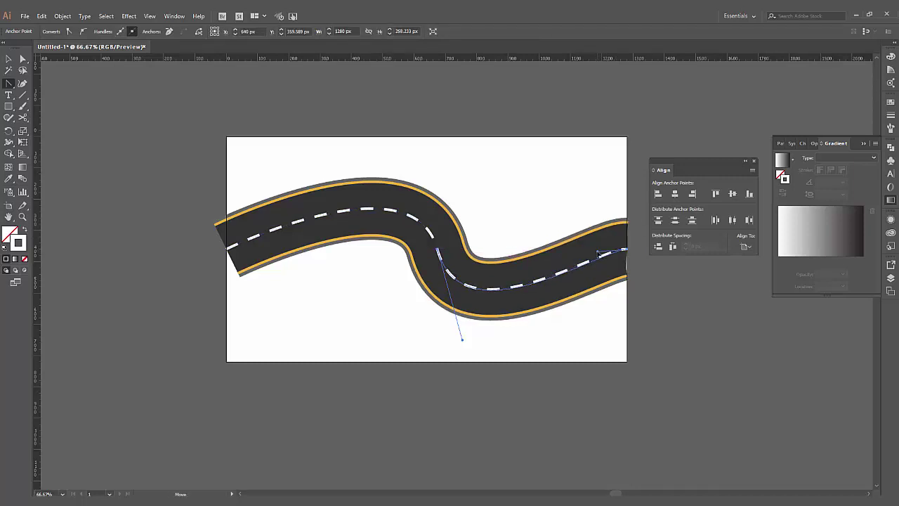
Level both road ends so they leave the artboard edges horizontally, then deselect
{"action": "left_click_drag", "start_coordinate": [602, 250], "coordinate": [597, 251]}
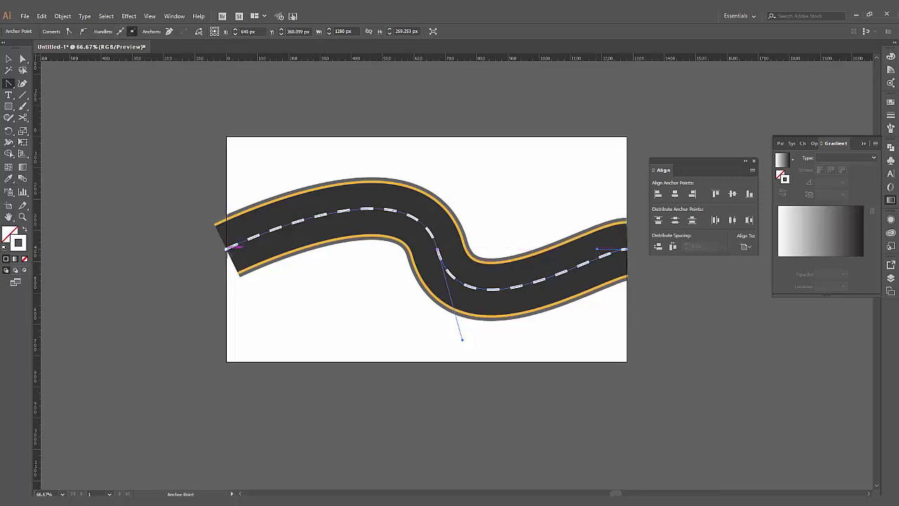
{"action": "left_click", "coordinate": [233, 250]}
{"action": "left_click_drag", "start_coordinate": [233, 251], "coordinate": [267, 254]}
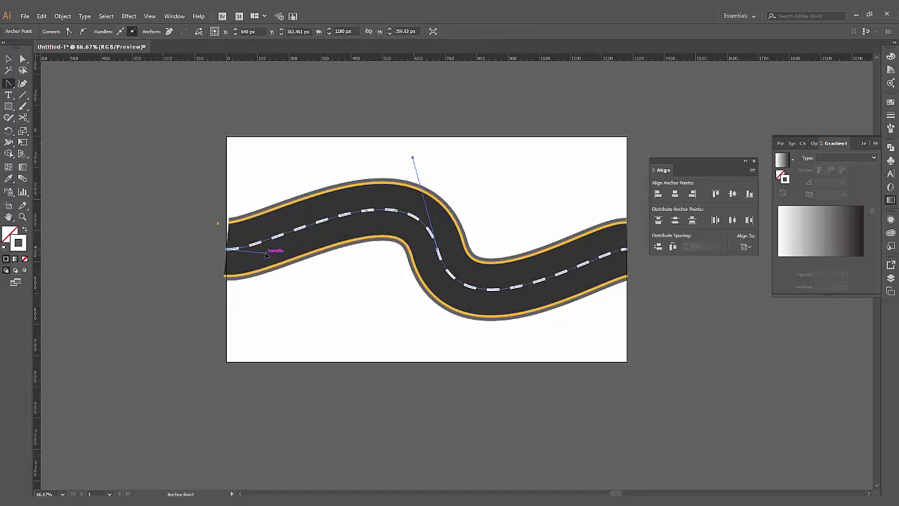
{"action": "left_click_drag", "start_coordinate": [269, 256], "coordinate": [267, 249]}
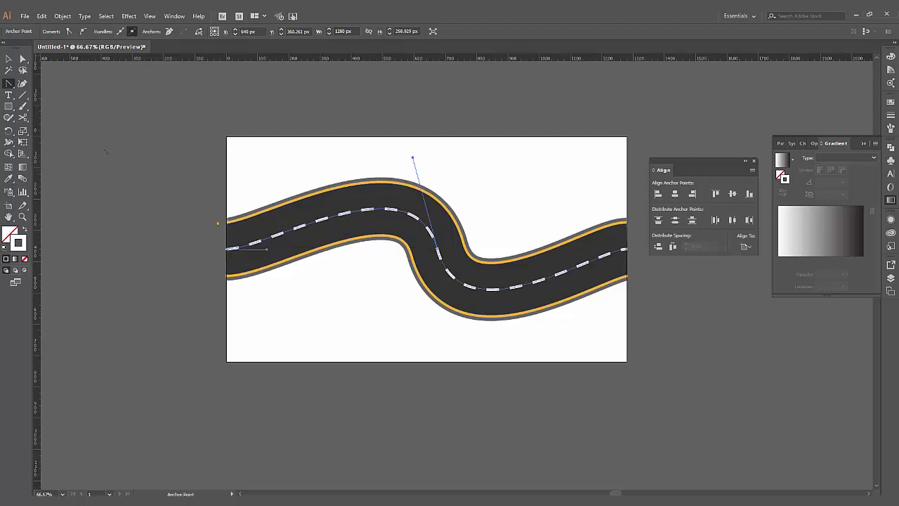
{"action": "left_click", "coordinate": [8, 58]}
{"action": "left_click", "coordinate": [251, 136]}
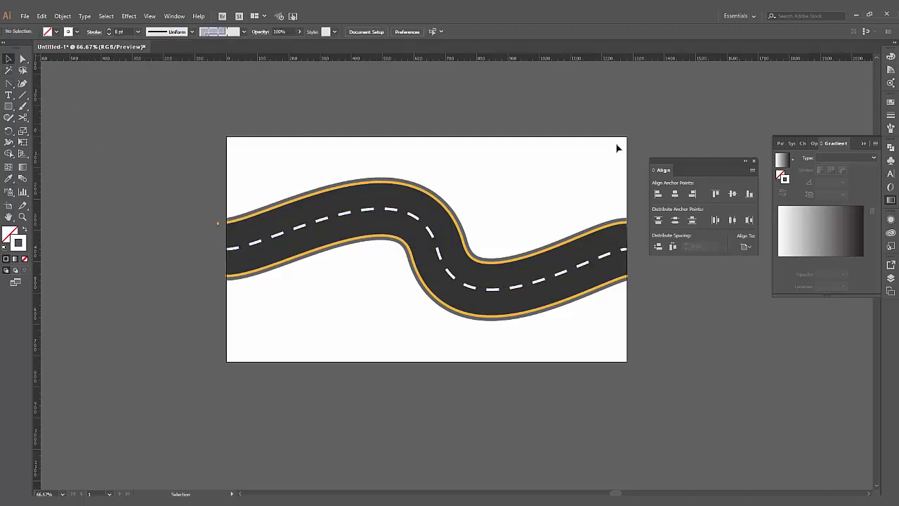